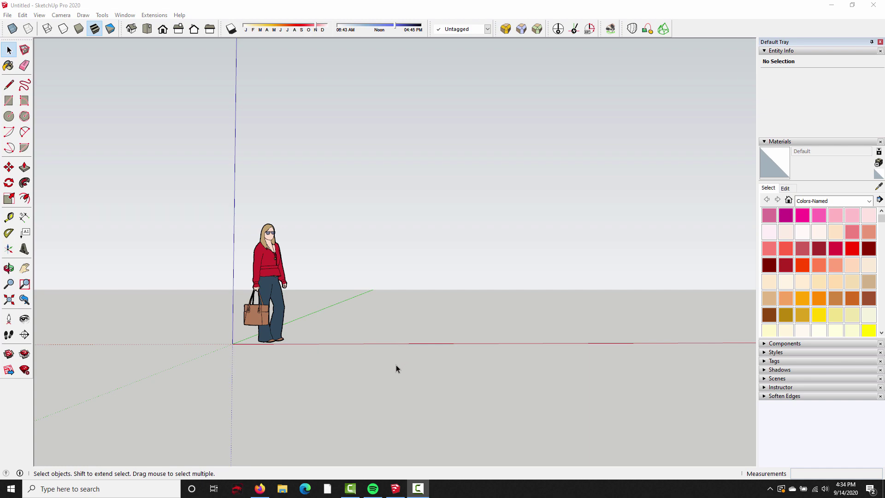
- Switch to Firefox and expand the SU Podium V2.6 .rbz installer list on the download page
{"action": "left_click", "coordinate": [260, 489]}
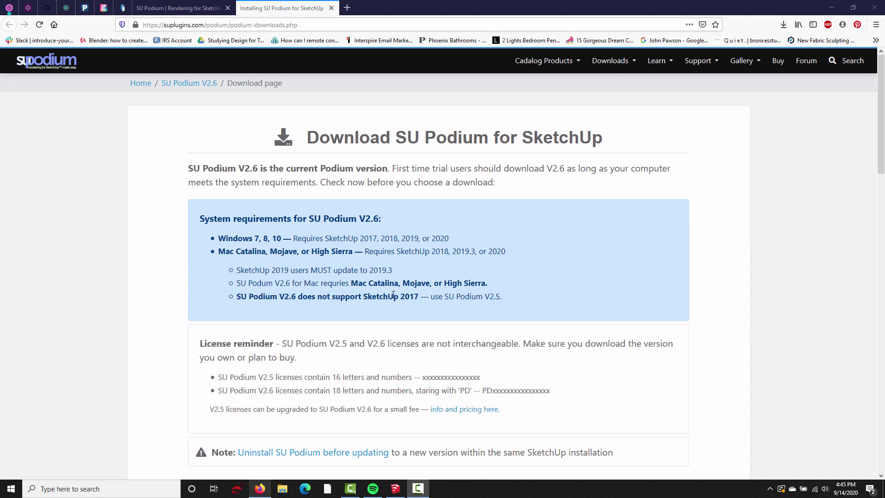
{"action": "scroll", "coordinate": [474, 307], "scroll_direction": "down", "scroll_amount": 5}
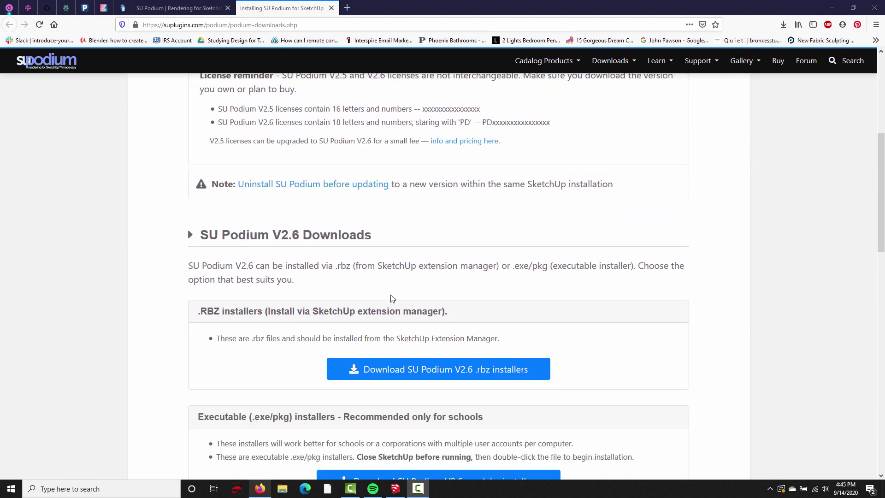
{"action": "scroll", "coordinate": [392, 299], "scroll_direction": "down", "scroll_amount": 2}
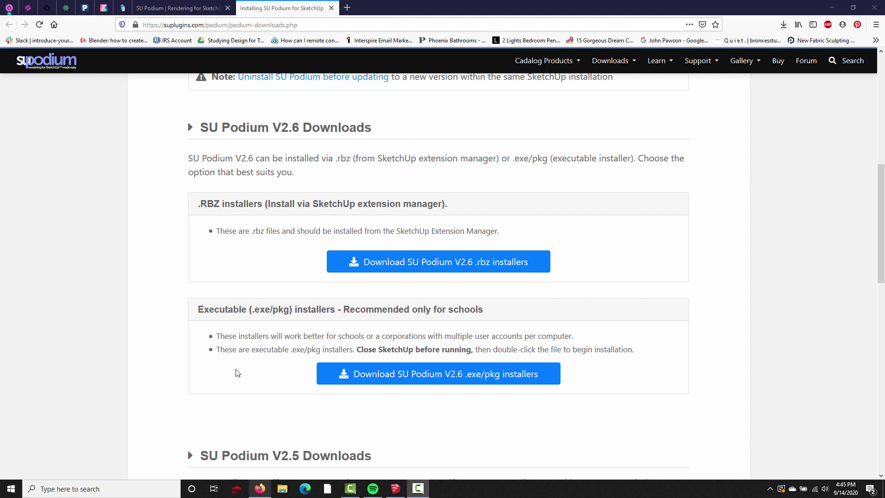
{"action": "scroll", "coordinate": [194, 372], "scroll_direction": "up", "scroll_amount": 1}
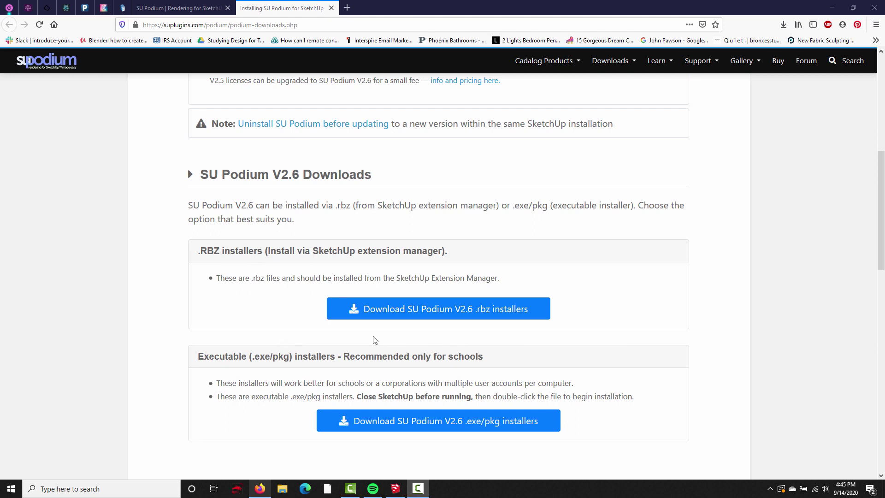
{"action": "left_click", "coordinate": [405, 315]}
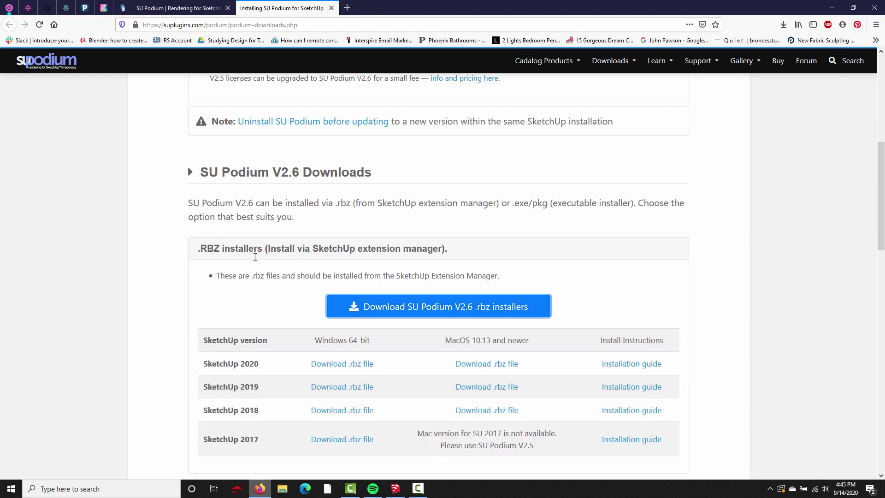
{"action": "scroll", "coordinate": [253, 257], "scroll_direction": "down", "scroll_amount": 2}
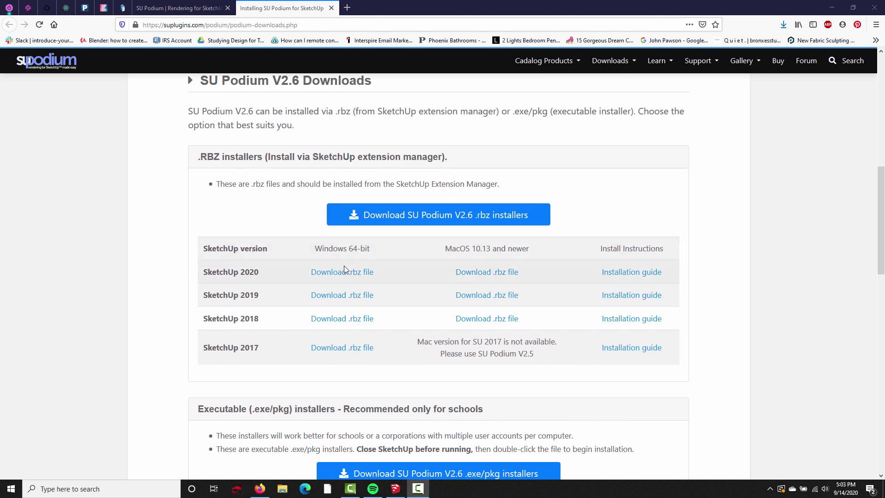
{"action": "left_click", "coordinate": [338, 273]}
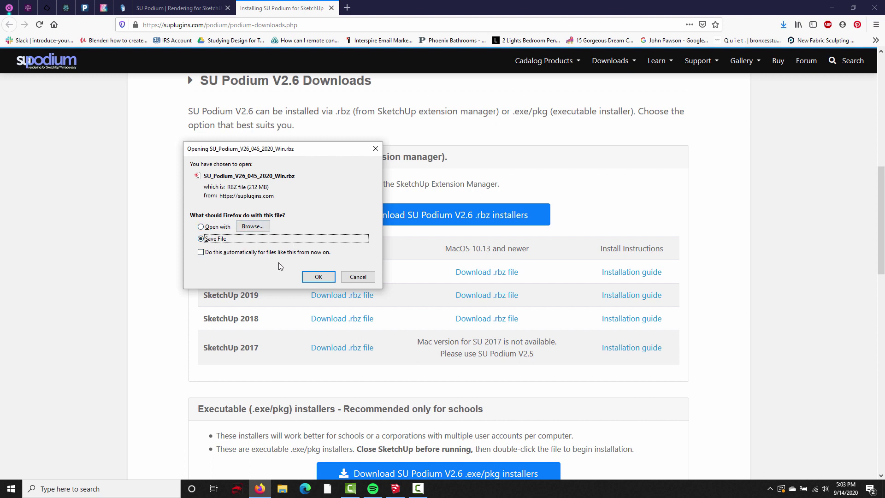
{"action": "left_click", "coordinate": [375, 148]}
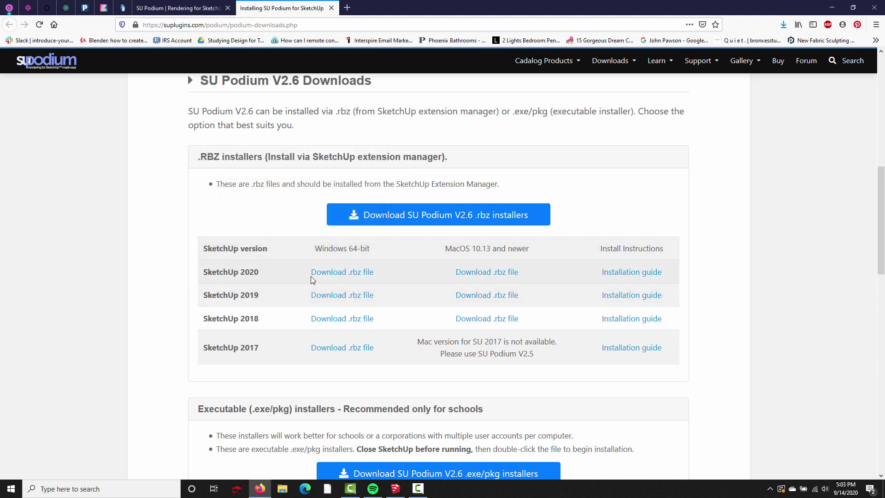
{"action": "right_click", "coordinate": [344, 276]}
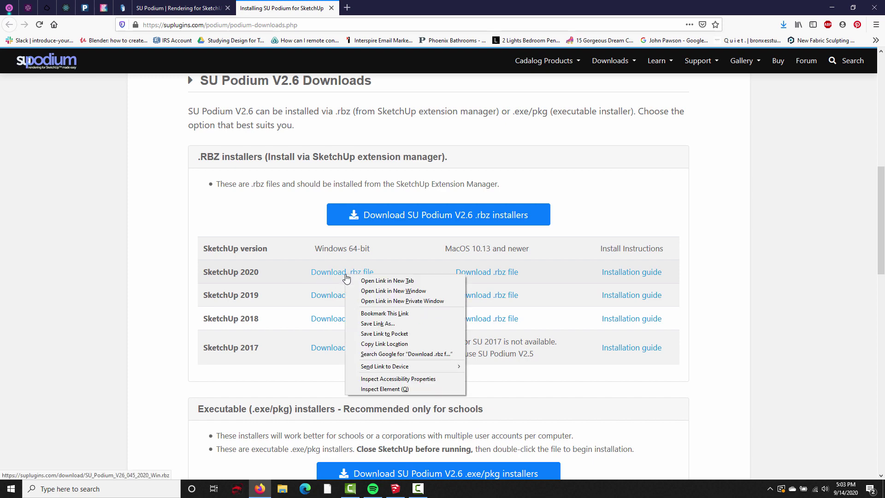
{"action": "left_click", "coordinate": [373, 324]}
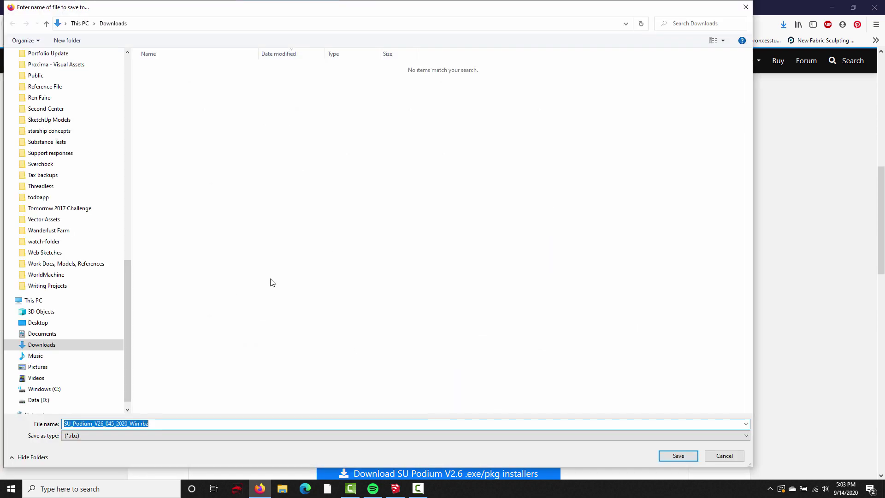
{"action": "scroll", "coordinate": [104, 203], "scroll_direction": "up", "scroll_amount": 5}
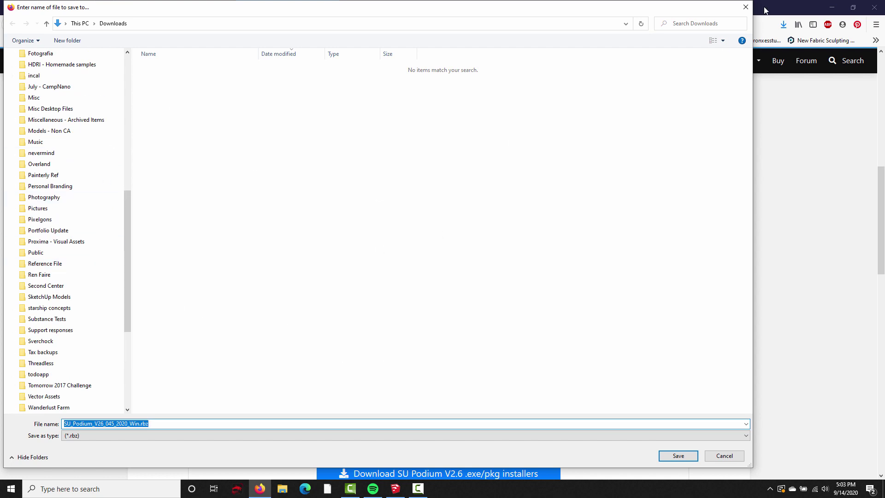
{"action": "left_click", "coordinate": [744, 7]}
- Download the Windows 64-bit .rbz file for SketchUp 2020 and save it as SU_Podium_V26_045_2020_Win.rbz in the Downloads folder
{"action": "left_click", "coordinate": [348, 275]}
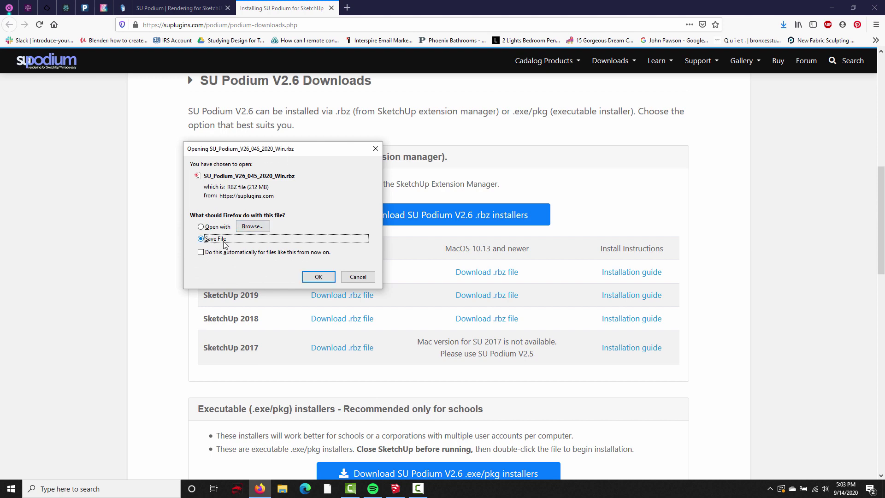
{"action": "left_click", "coordinate": [310, 274]}
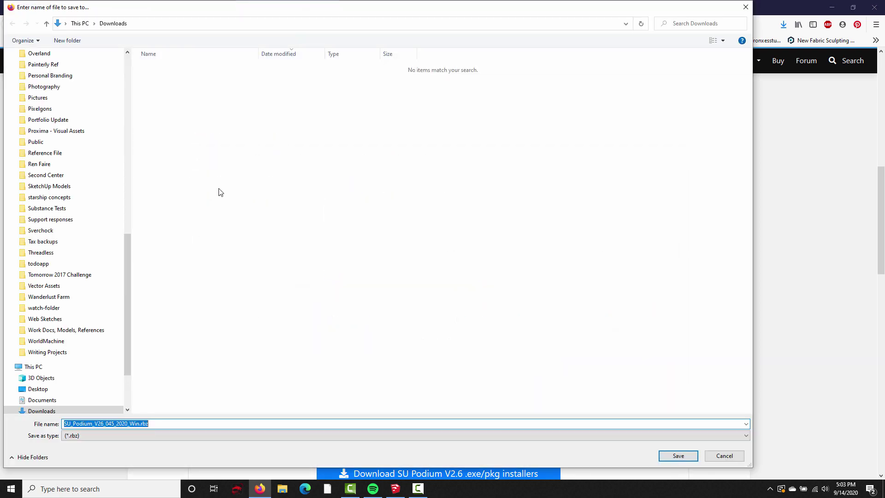
{"action": "left_click_drag", "start_coordinate": [129, 277], "coordinate": [161, 82]}
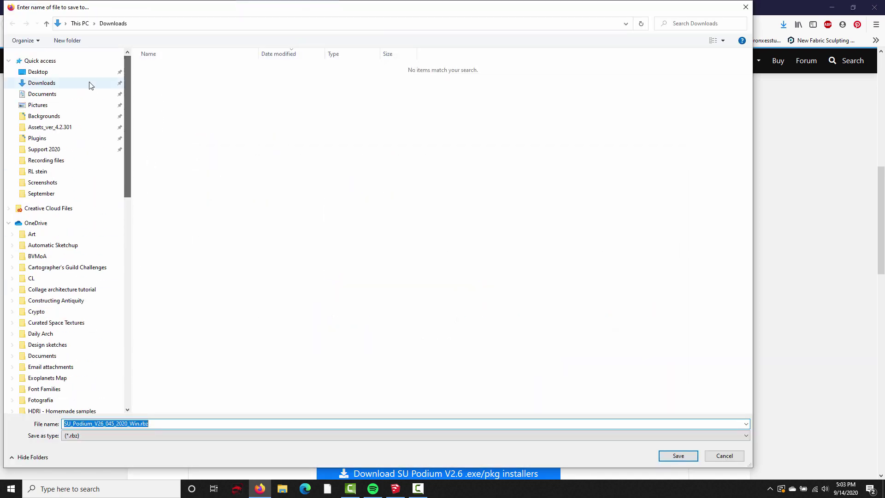
{"action": "left_click", "coordinate": [49, 84]}
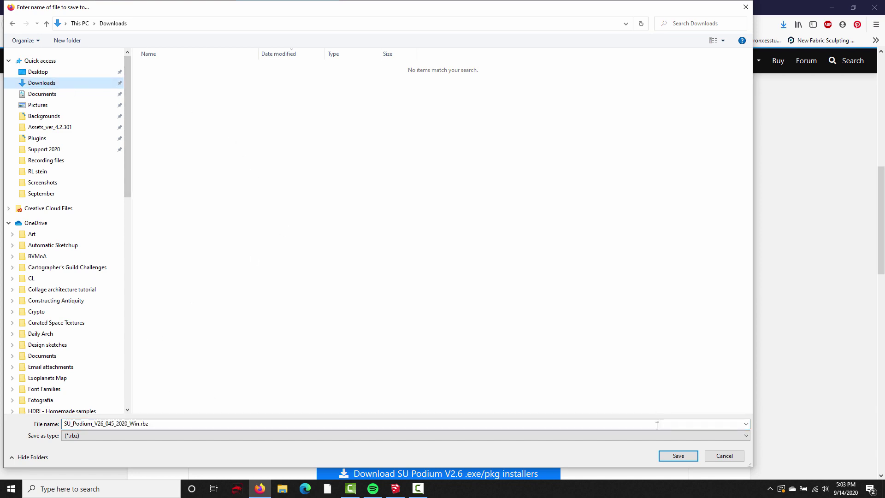
{"action": "left_click", "coordinate": [678, 455]}
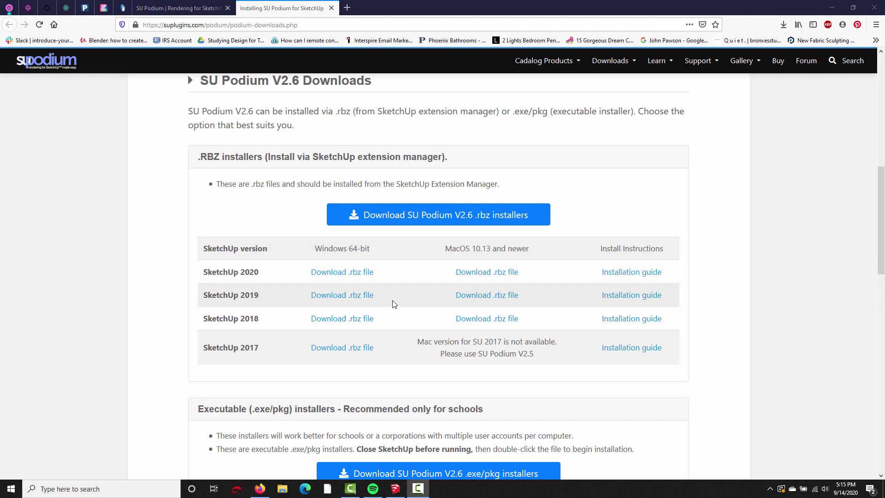
- Switch to SketchUp and install SU_Podium_V26_045_2020_Win.rbz from the Downloads folder through the Extension Manager
{"action": "left_click", "coordinate": [395, 488]}
{"action": "left_click", "coordinate": [125, 14]}
{"action": "left_click", "coordinate": [147, 111]}
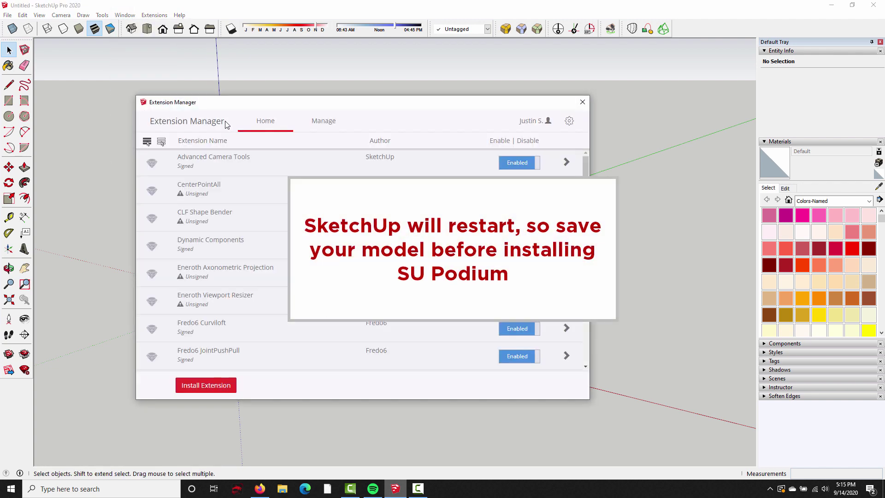
{"action": "left_click", "coordinate": [205, 386]}
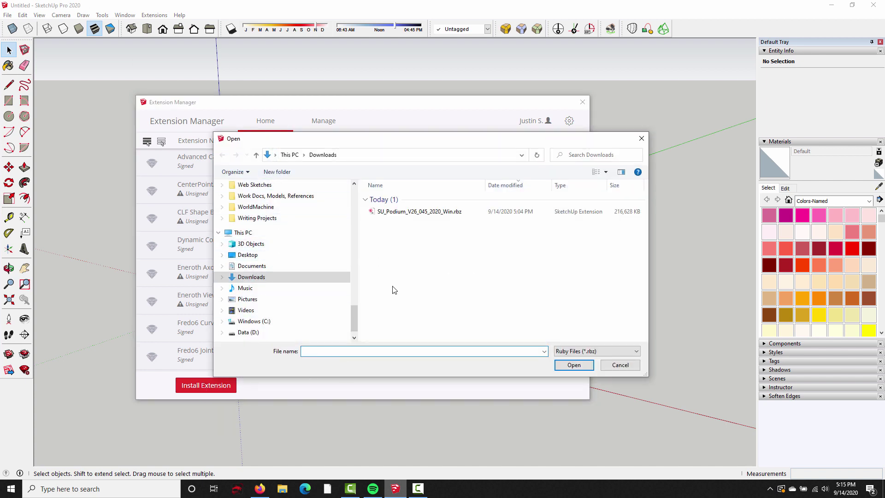
{"action": "left_click", "coordinate": [429, 214]}
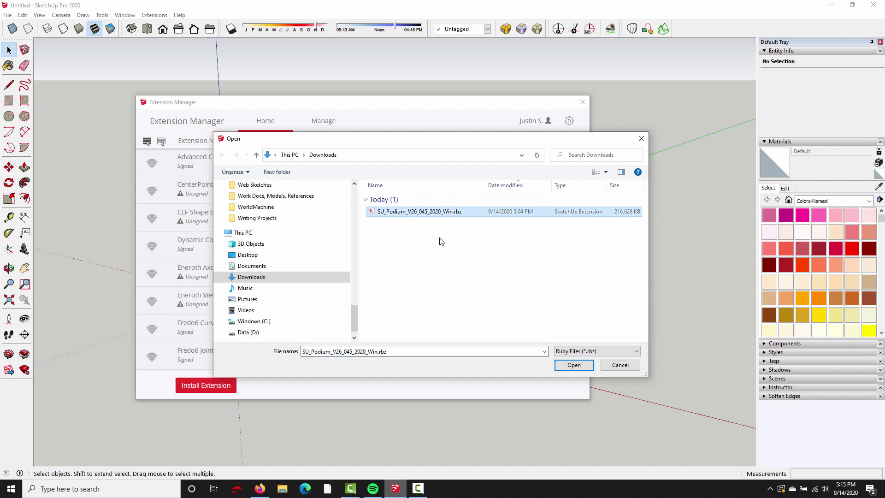
{"action": "left_click", "coordinate": [576, 365]}
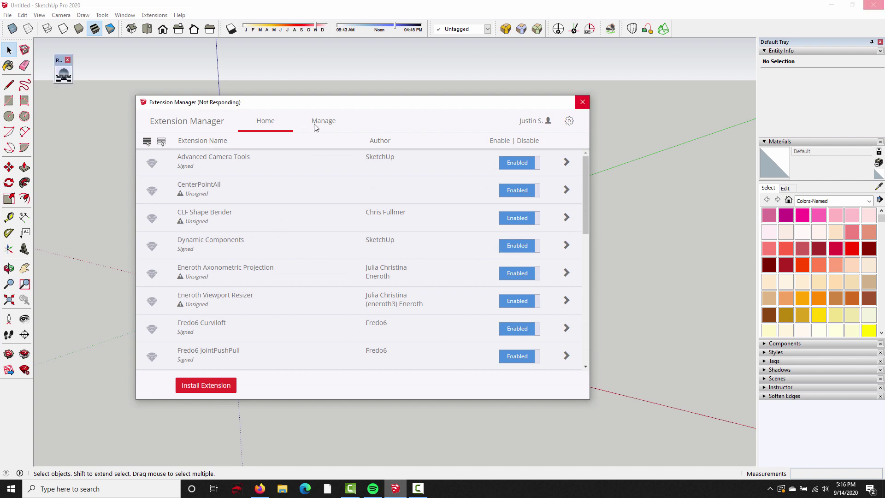
- Dock the new Podium toolbar in line with the existing horizontal toolbars and close the Extension Manager
{"action": "left_click_drag", "start_coordinate": [164, 64], "coordinate": [798, 29]}
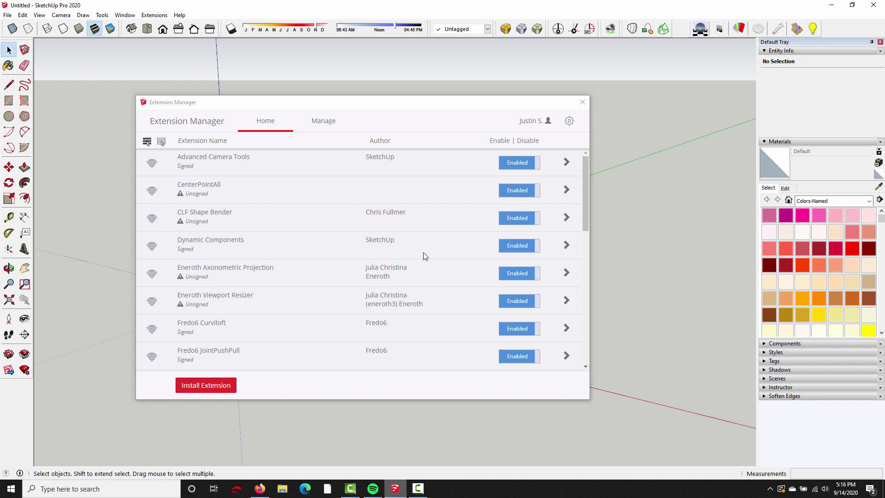
{"action": "left_click", "coordinate": [582, 103]}
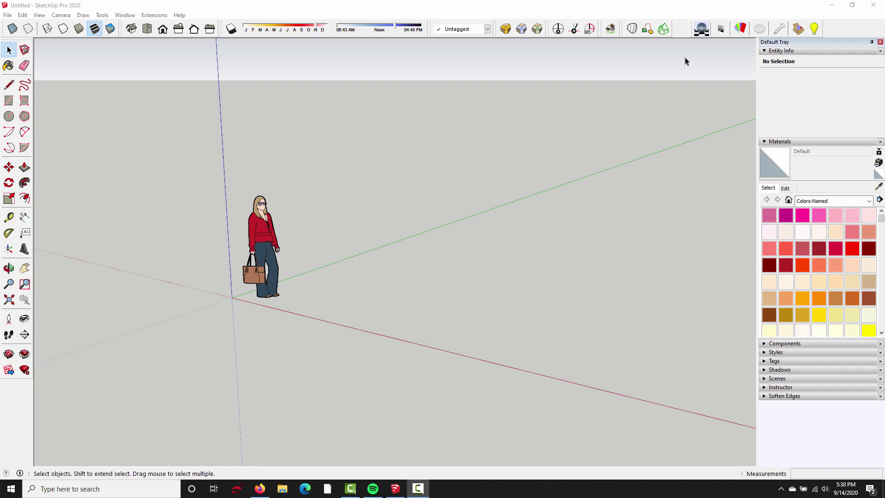
- Undock and close the Podium V2.6 toolbar, and review the commands offered by the SU Podium V2.6 Plus extension
{"action": "left_click_drag", "start_coordinate": [690, 29], "coordinate": [387, 97]}
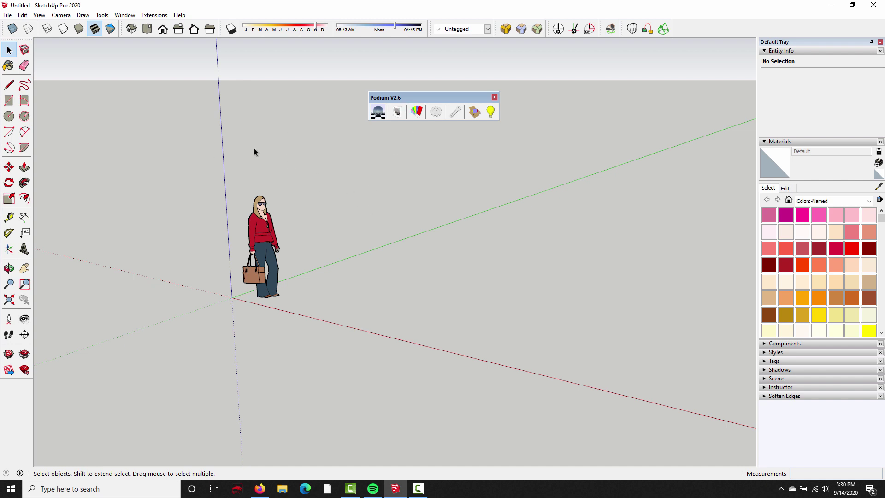
{"action": "left_click", "coordinate": [494, 96]}
{"action": "left_click", "coordinate": [164, 17]}
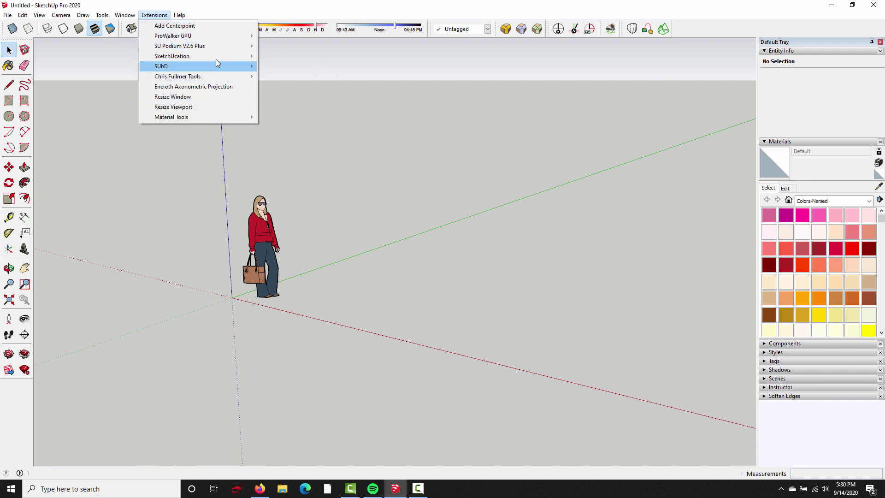
{"action": "mouse_move", "coordinate": [239, 50]}
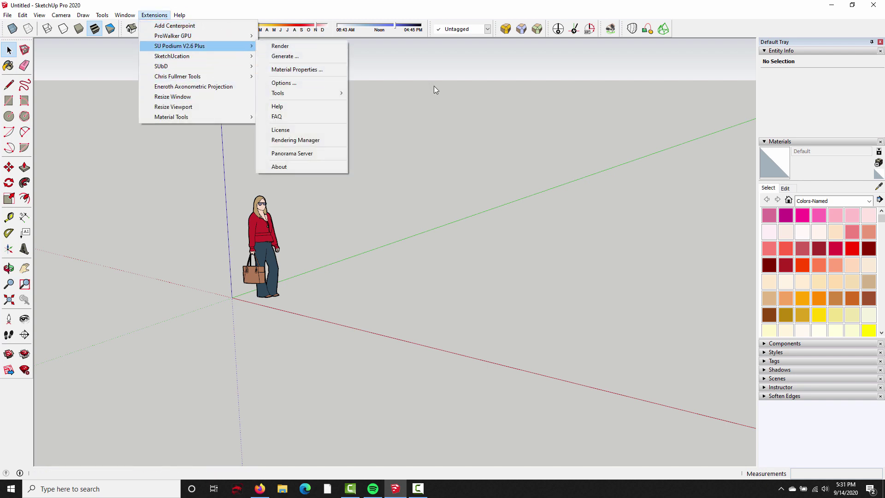
{"action": "left_click", "coordinate": [428, 165]}
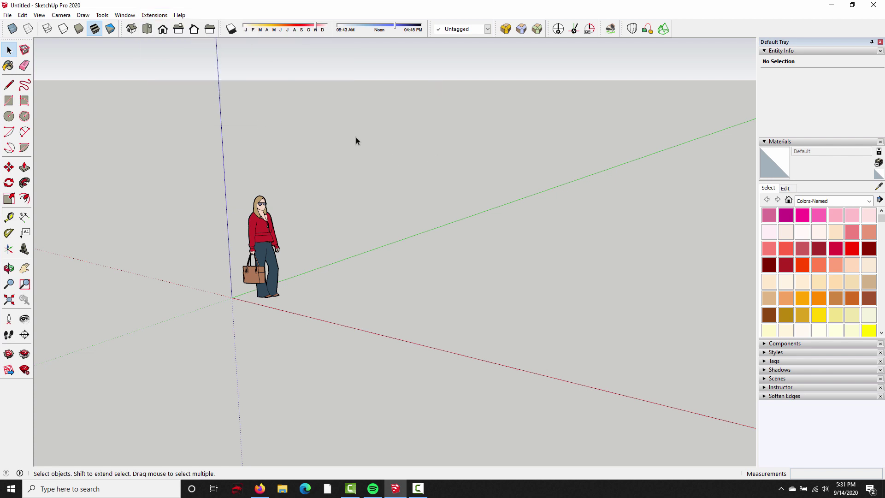
- Turn the Podium V2.6 toolbar back on and dock it beside the other horizontal toolbars
{"action": "left_click", "coordinate": [39, 16]}
{"action": "left_click", "coordinate": [43, 26]}
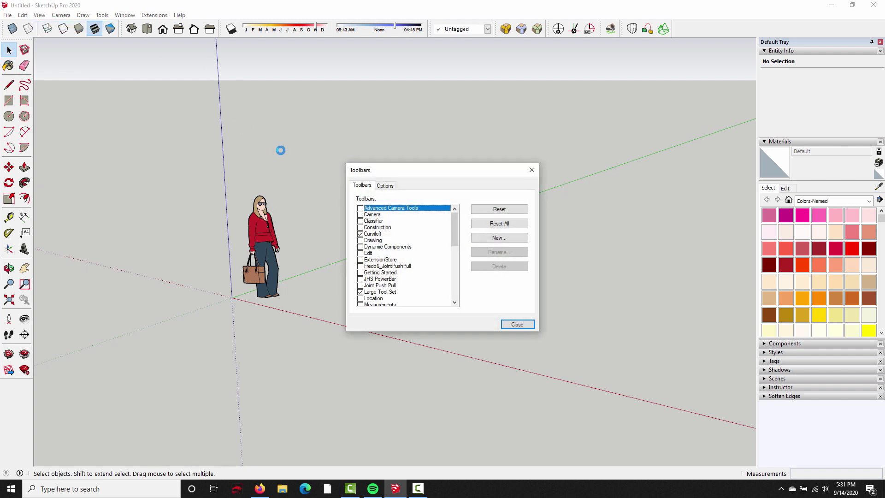
{"action": "scroll", "coordinate": [400, 264], "scroll_direction": "down", "scroll_amount": 4}
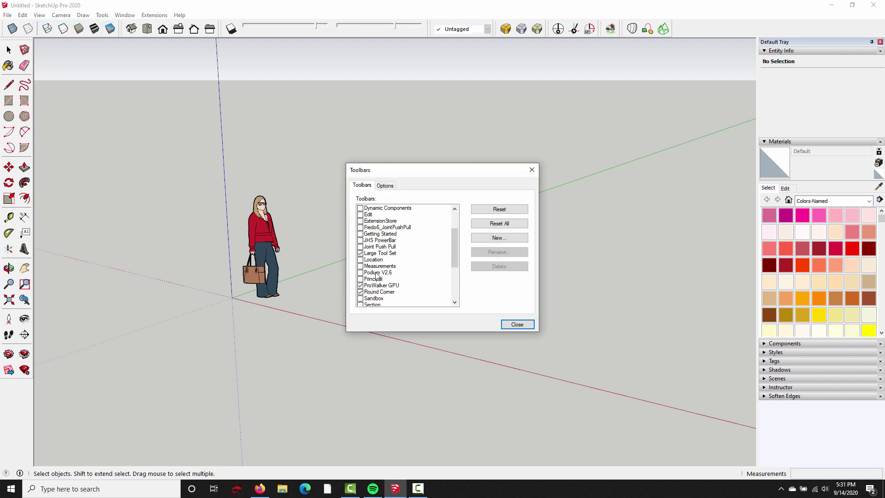
{"action": "left_click", "coordinate": [360, 273]}
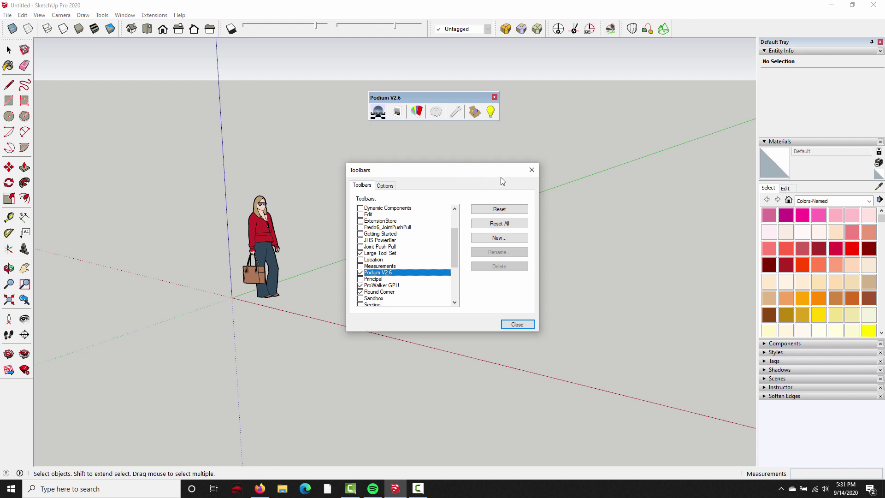
{"action": "left_click", "coordinate": [532, 170]}
{"action": "left_click_drag", "start_coordinate": [432, 98], "coordinate": [747, 21]}
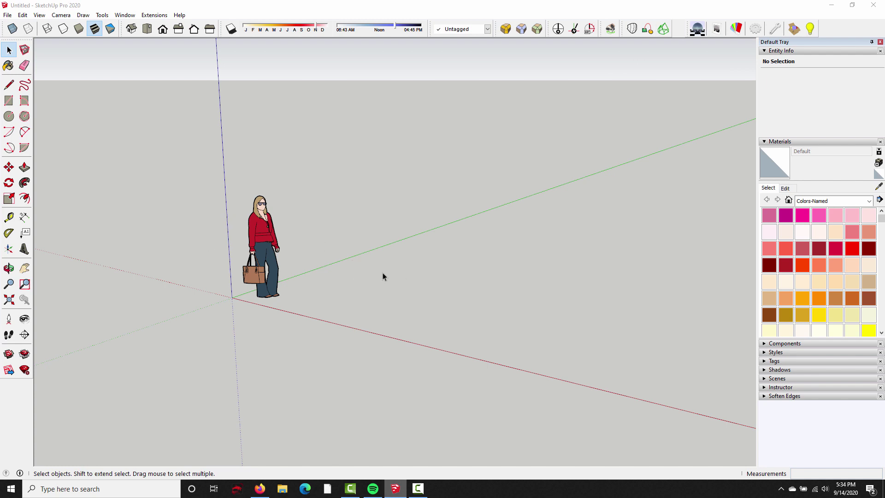
- Check the SU Podium license status in the Podium License Manager, then close it
{"action": "left_click", "coordinate": [154, 15]}
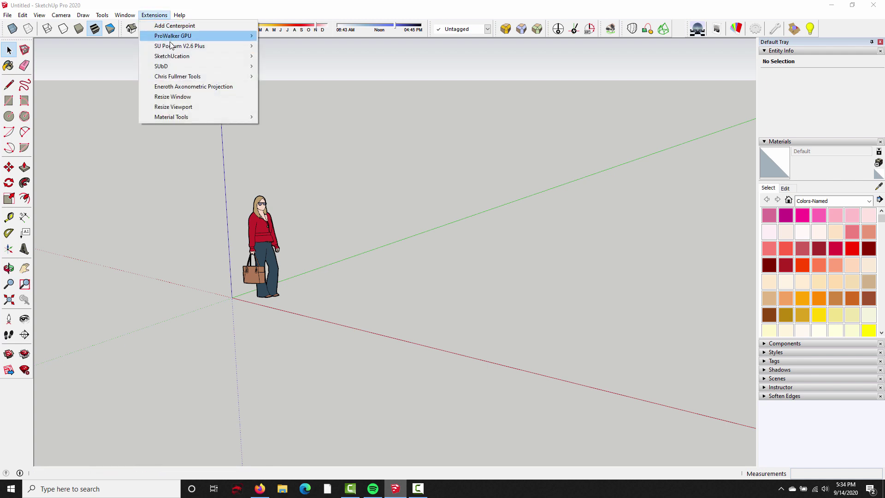
{"action": "mouse_move", "coordinate": [172, 47]}
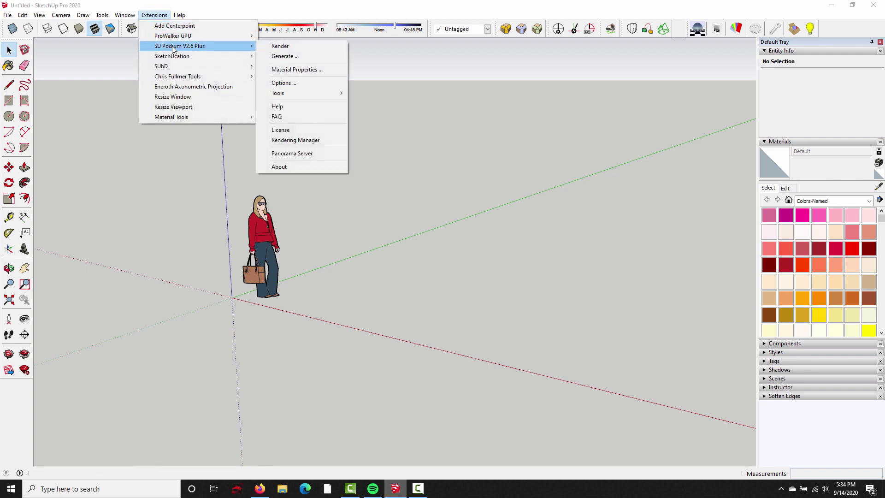
{"action": "left_click", "coordinate": [295, 131]}
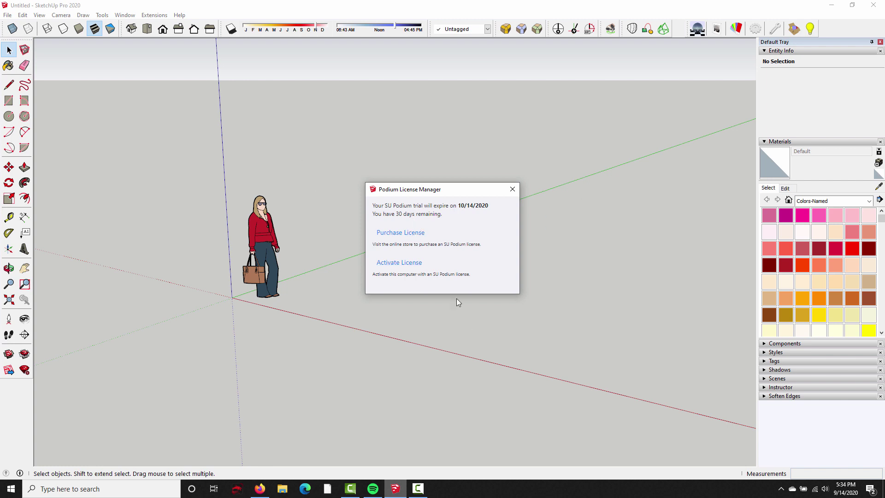
{"action": "left_click", "coordinate": [511, 189]}
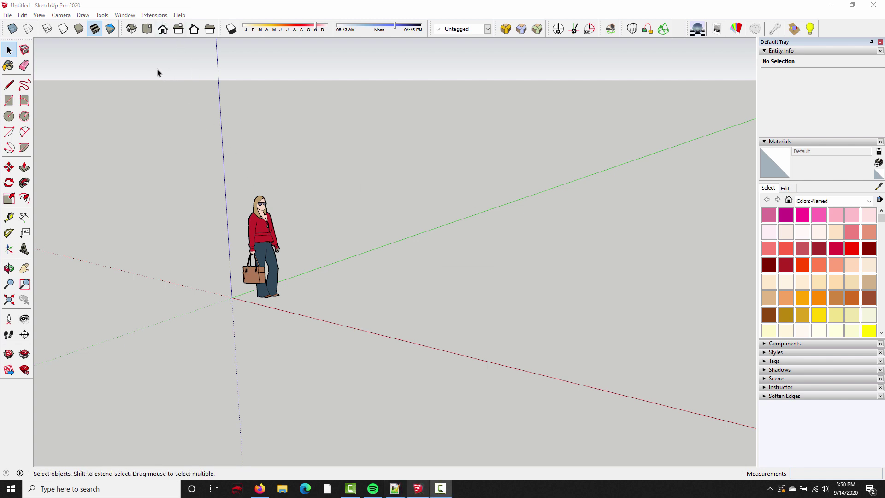
- Activate the SU Podium license in the Podium License Manager by pasting the license key, and close the manager
{"action": "left_click", "coordinate": [154, 16]}
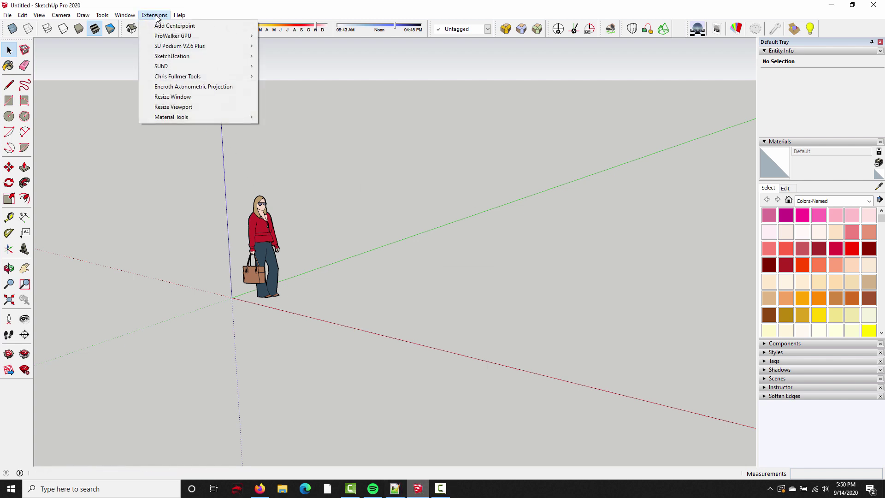
{"action": "mouse_move", "coordinate": [228, 46]}
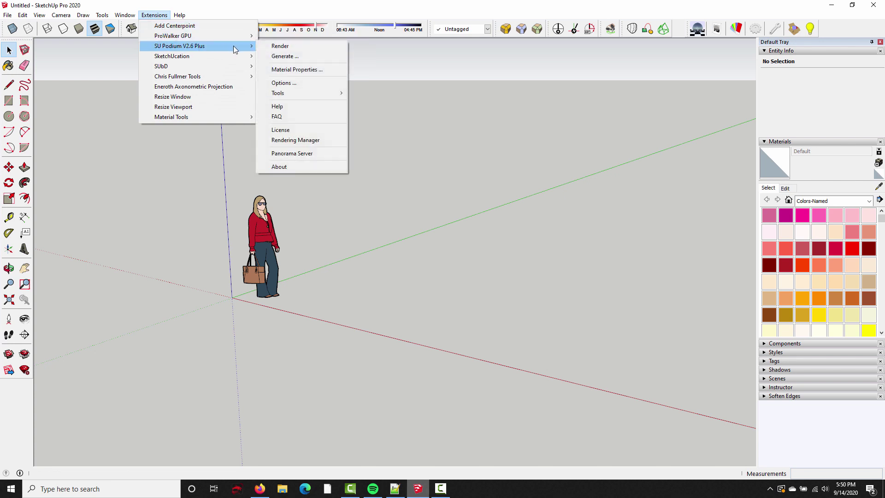
{"action": "left_click", "coordinate": [286, 131]}
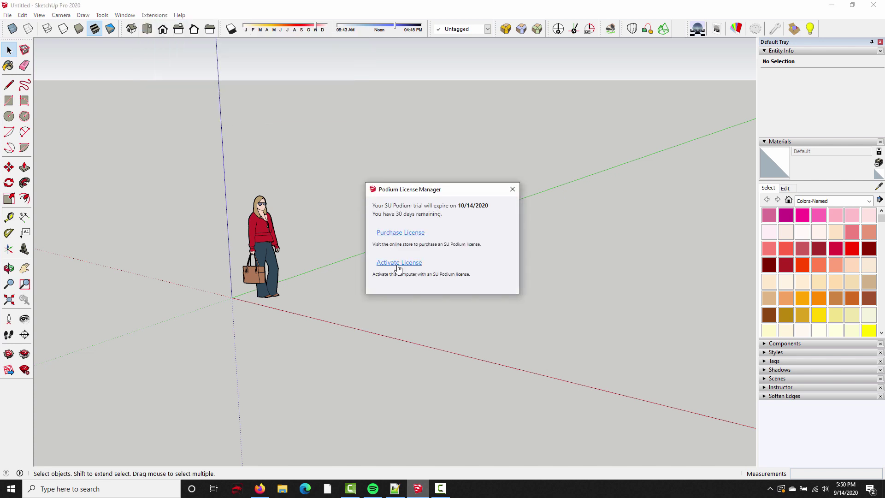
{"action": "left_click", "coordinate": [399, 262]}
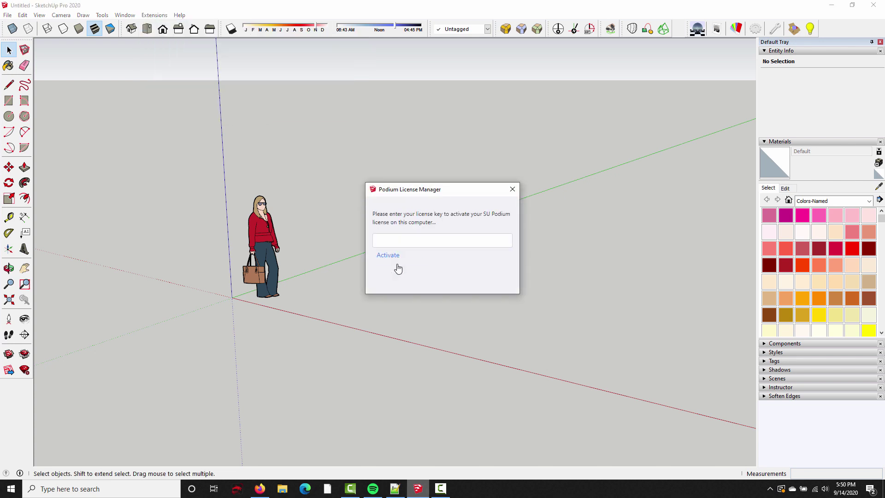
{"action": "left_click", "coordinate": [411, 239]}
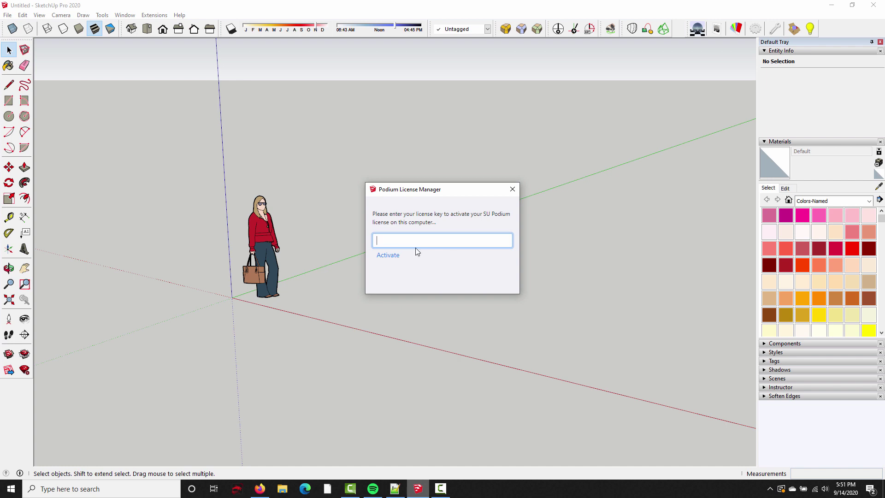
{"action": "right_click", "coordinate": [416, 243]}
{"action": "left_click", "coordinate": [432, 294]}
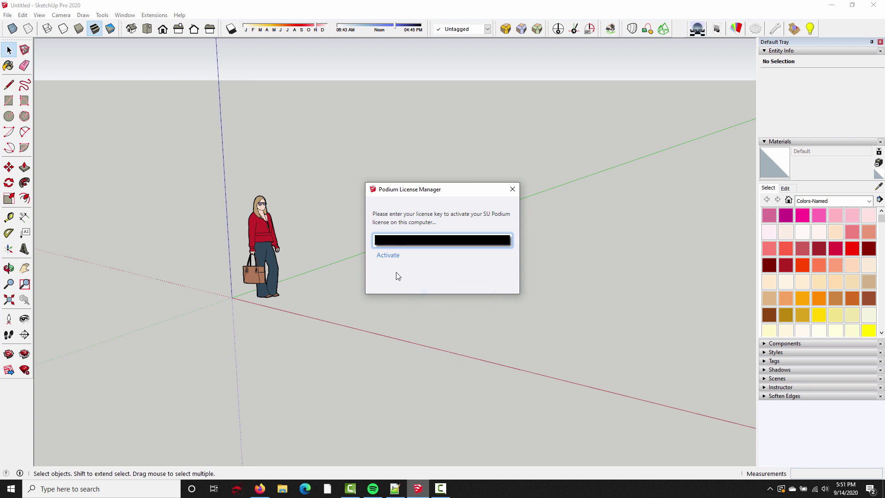
{"action": "left_click", "coordinate": [391, 258]}
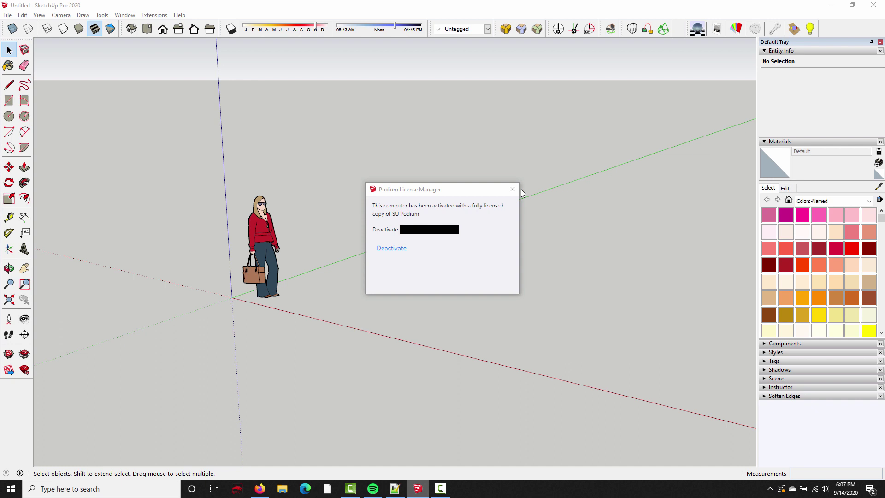
{"action": "left_click", "coordinate": [501, 190]}
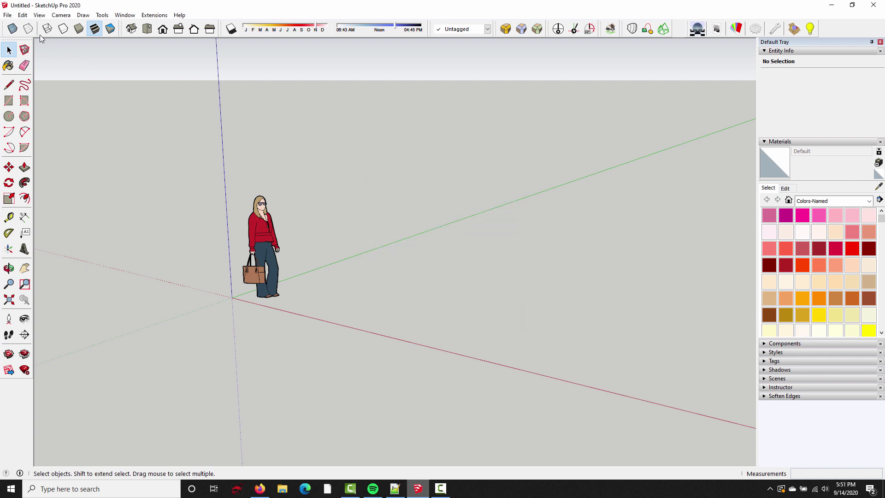
{"action": "left_click", "coordinate": [7, 15]}
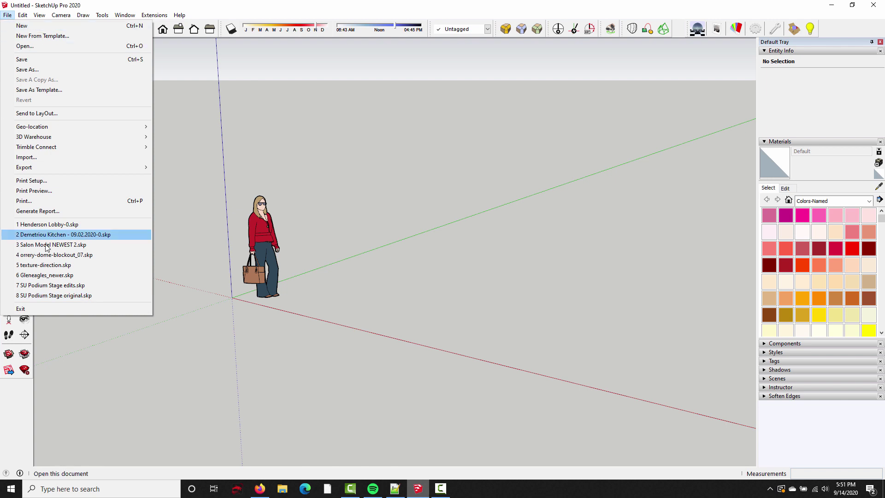
{"action": "left_click", "coordinate": [277, 160]}
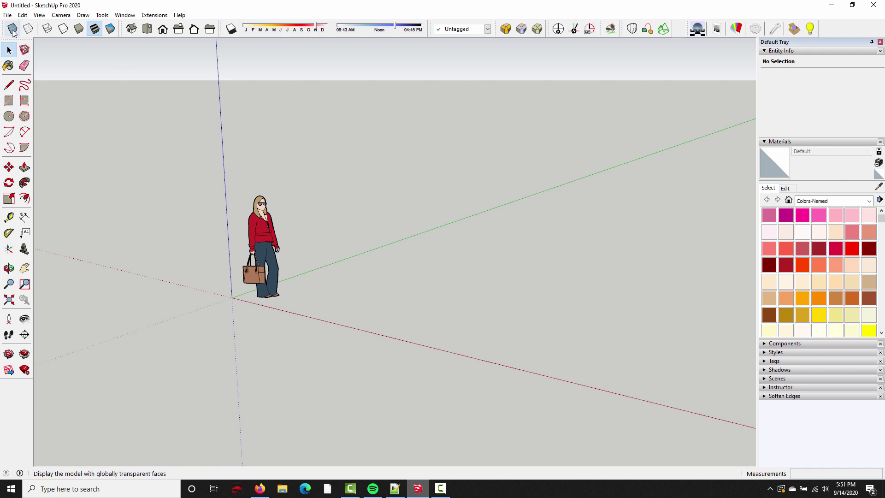
{"action": "left_click", "coordinate": [7, 14]}
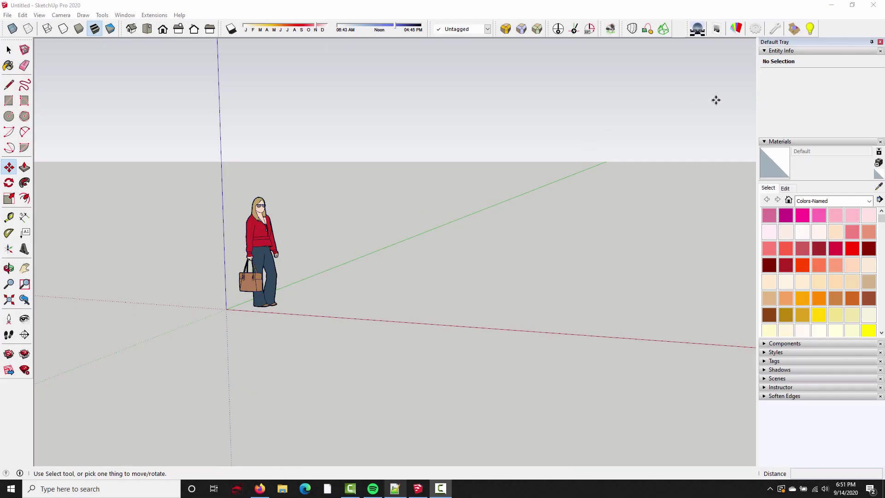
- Download the 2626-007 light fixture from Podium Browser and place it in the model beside the standing woman
{"action": "left_click", "coordinate": [793, 29]}
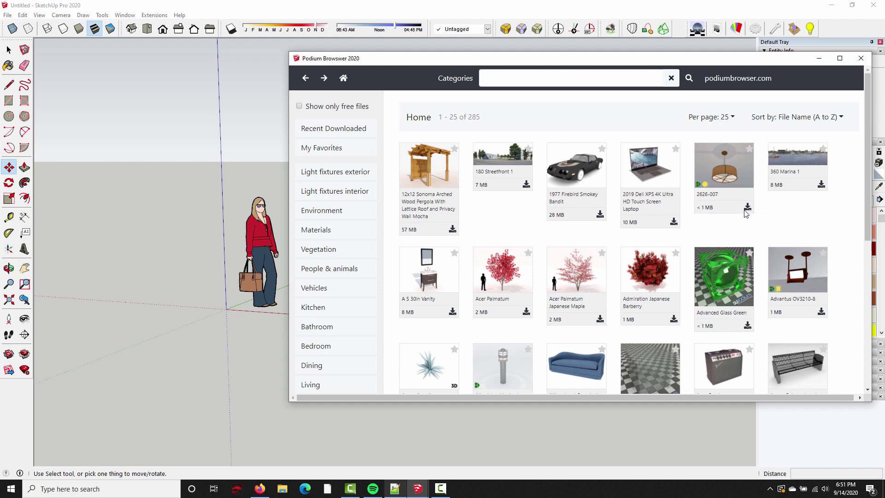
{"action": "left_click", "coordinate": [747, 209]}
{"action": "left_click", "coordinate": [814, 63]}
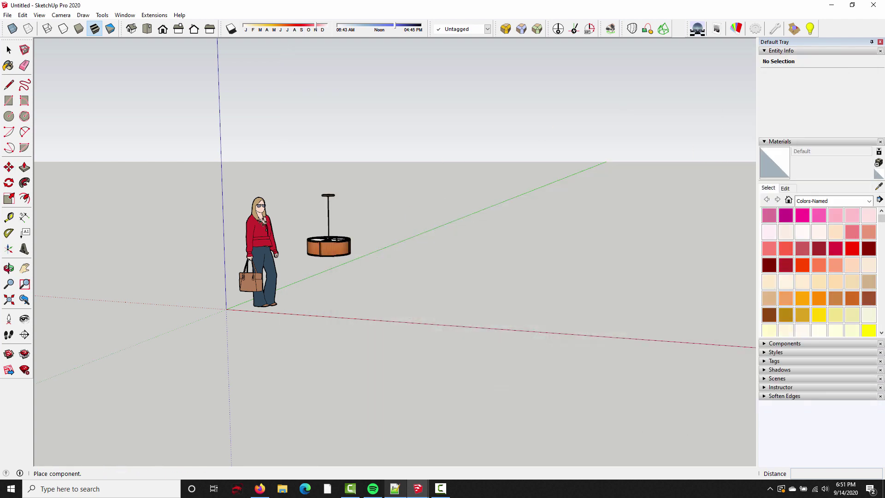
{"action": "left_click", "coordinate": [327, 275]}
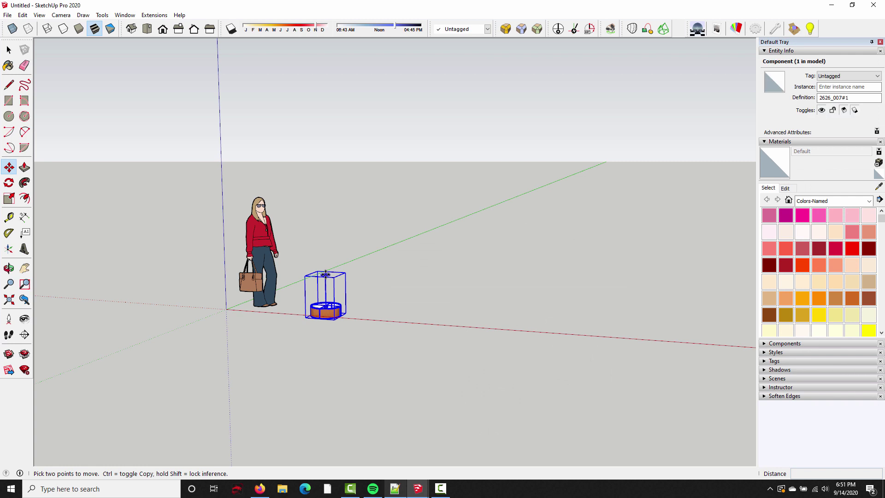